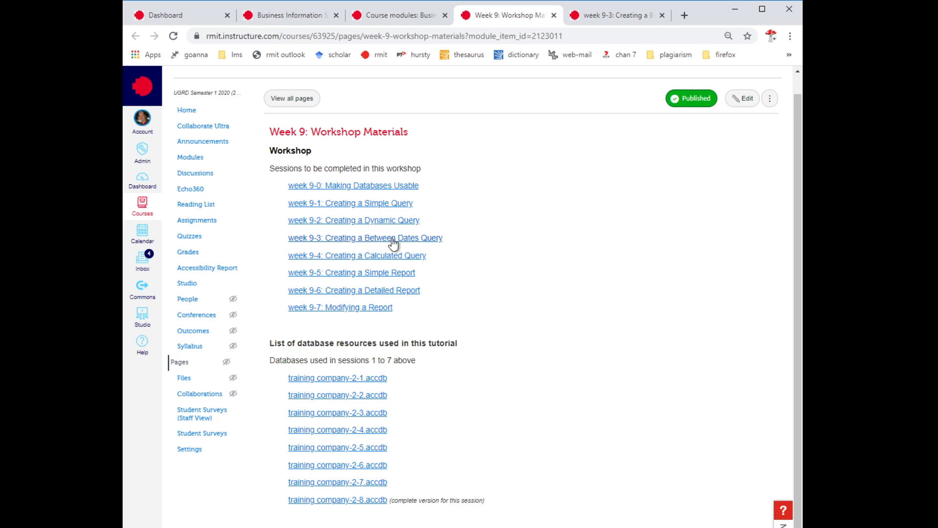
Switch to the 'week 9-3: Creating a Between Dates Query' lesson page in Canvas
{"action": "left_click", "coordinate": [612, 15]}
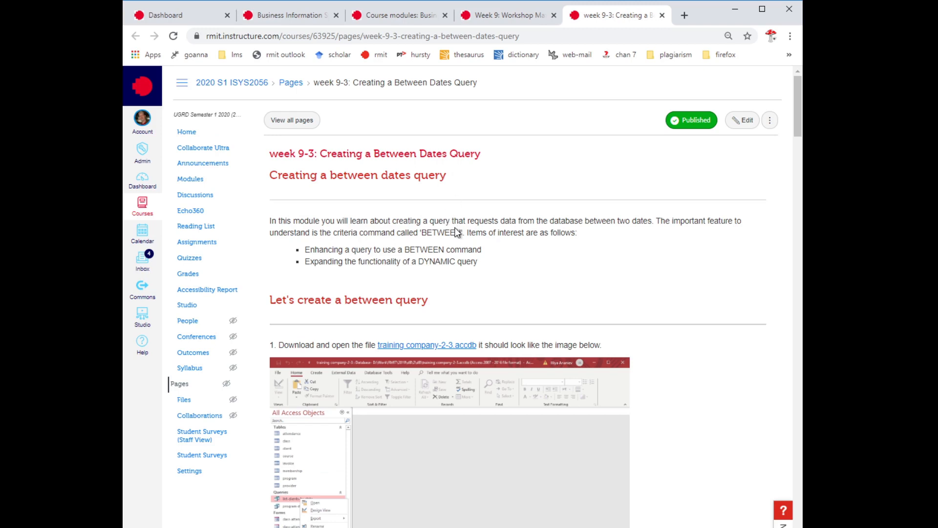
{"action": "scroll", "coordinate": [456, 229], "scroll_direction": "down", "scroll_amount": 1}
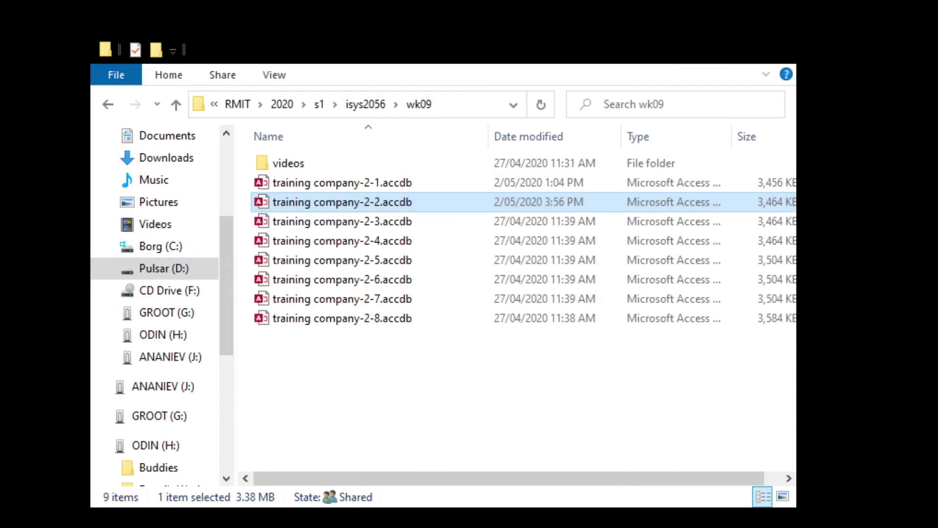
Open training company-2-3.accdb from the wk09 folder
{"action": "left_click", "coordinate": [330, 203]}
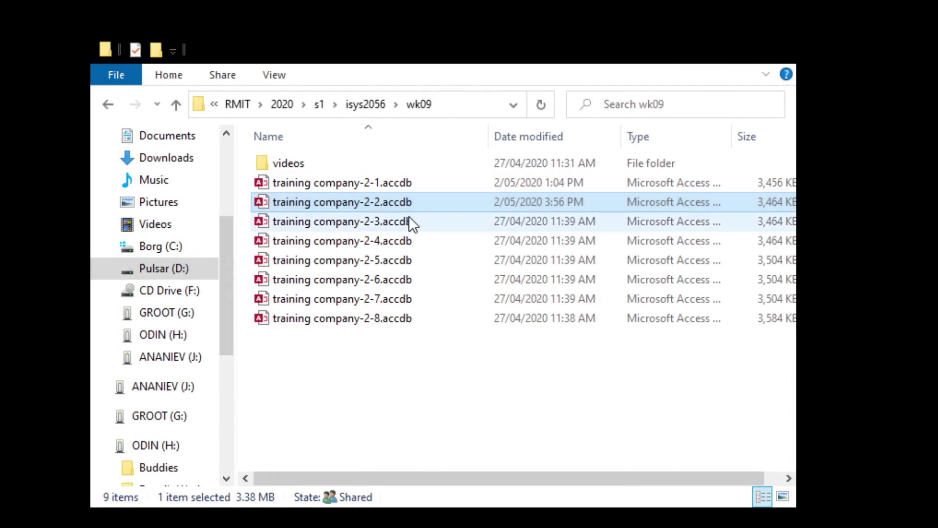
{"action": "left_click", "coordinate": [338, 221]}
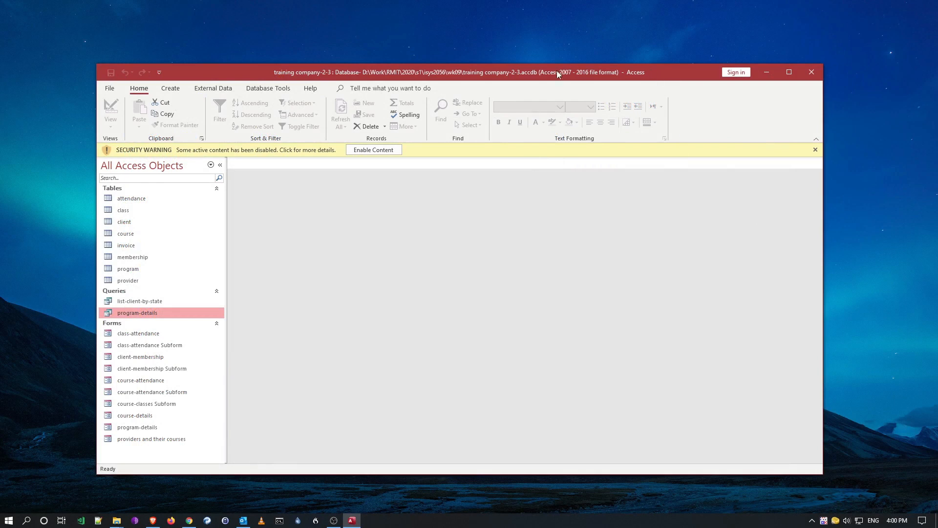
Maximize Access, enable the database content and select the list-client-by-state query
{"action": "double_click", "coordinate": [548, 66]}
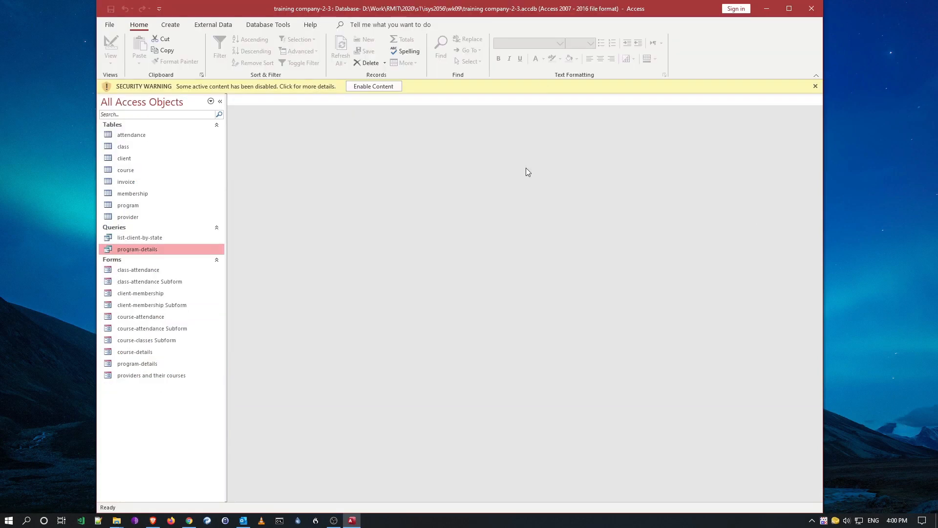
{"action": "left_click", "coordinate": [373, 87]}
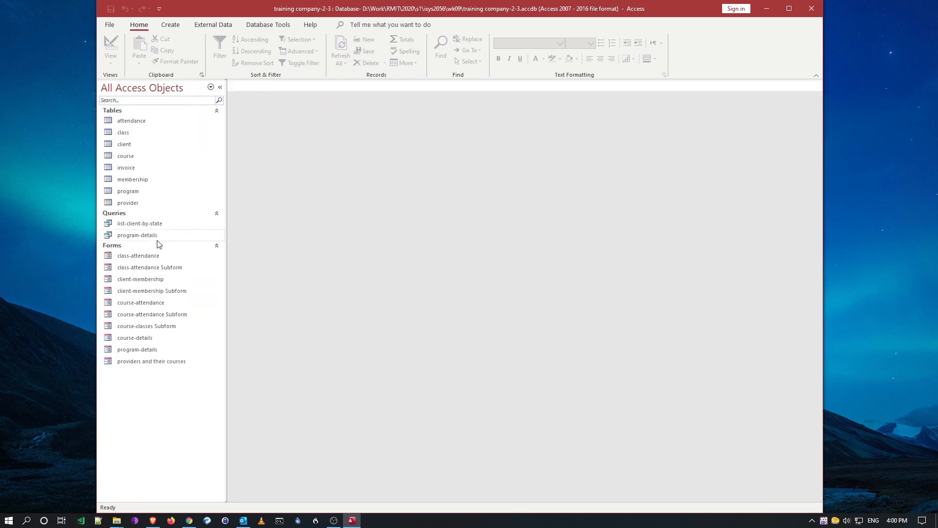
{"action": "left_click", "coordinate": [148, 224]}
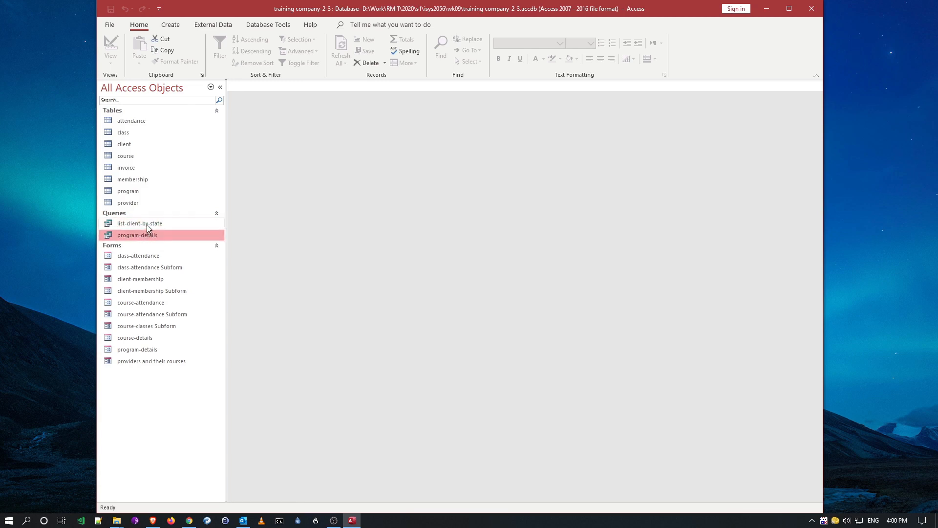
{"action": "left_click", "coordinate": [147, 225]}
{"action": "left_click", "coordinate": [145, 224]}
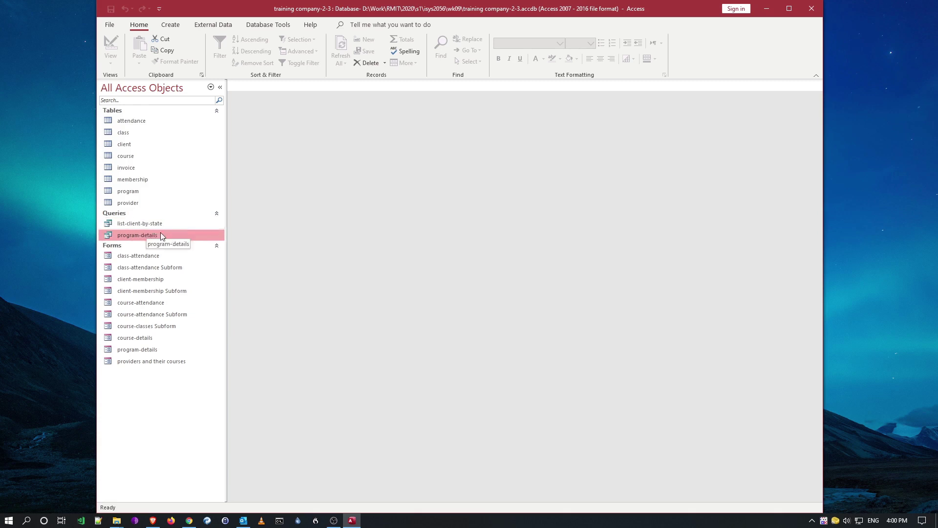
{"action": "left_click", "coordinate": [166, 225]}
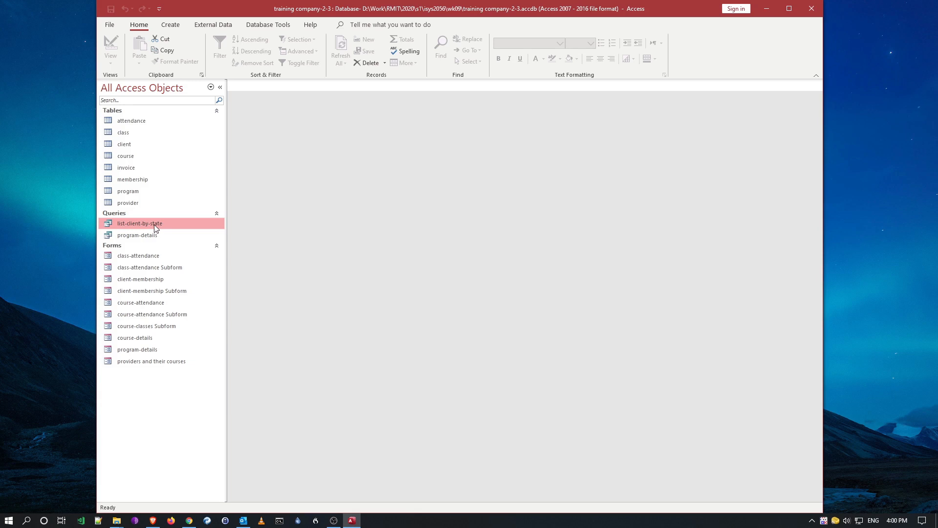
Copy the list-client-by-state query, dismiss the state prompts and paste a copy
{"action": "right_click", "coordinate": [155, 228]}
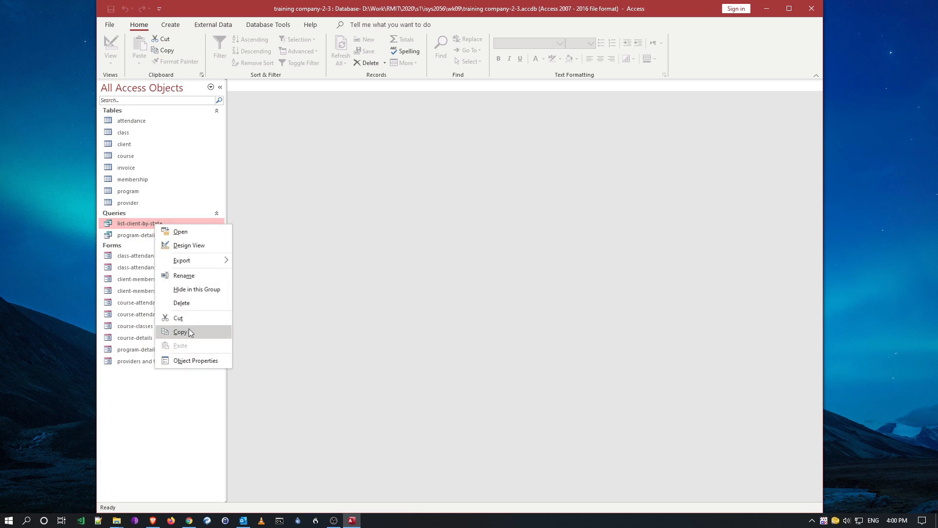
{"action": "left_click", "coordinate": [181, 232]}
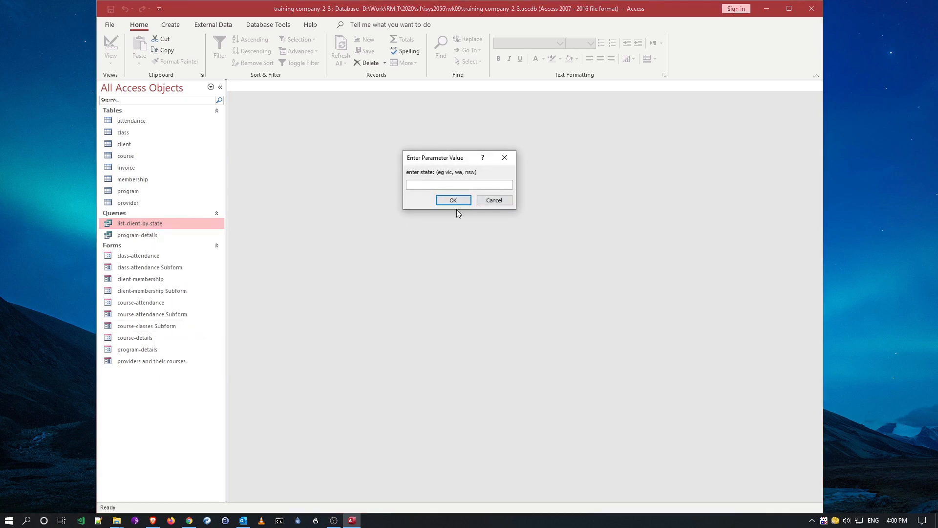
{"action": "left_click", "coordinate": [493, 200]}
{"action": "left_click", "coordinate": [504, 159]}
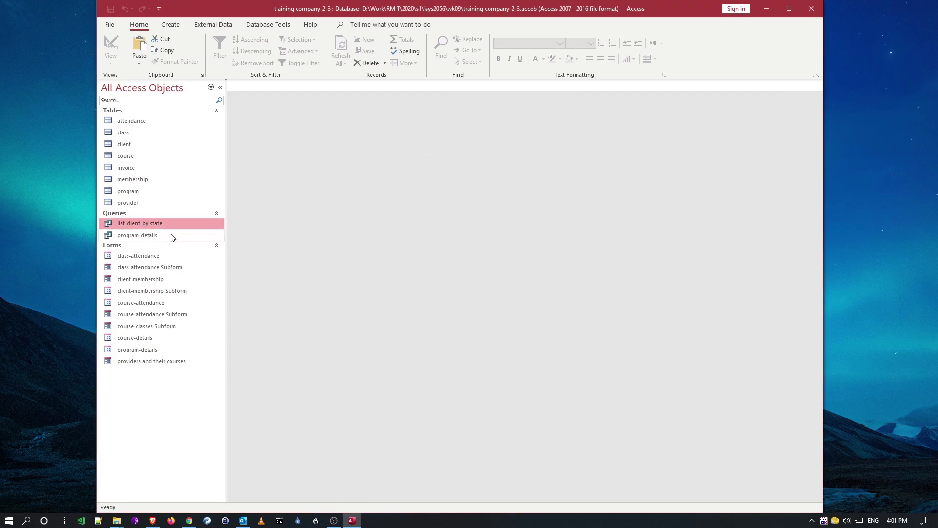
{"action": "key", "text": "ctrl+v"}
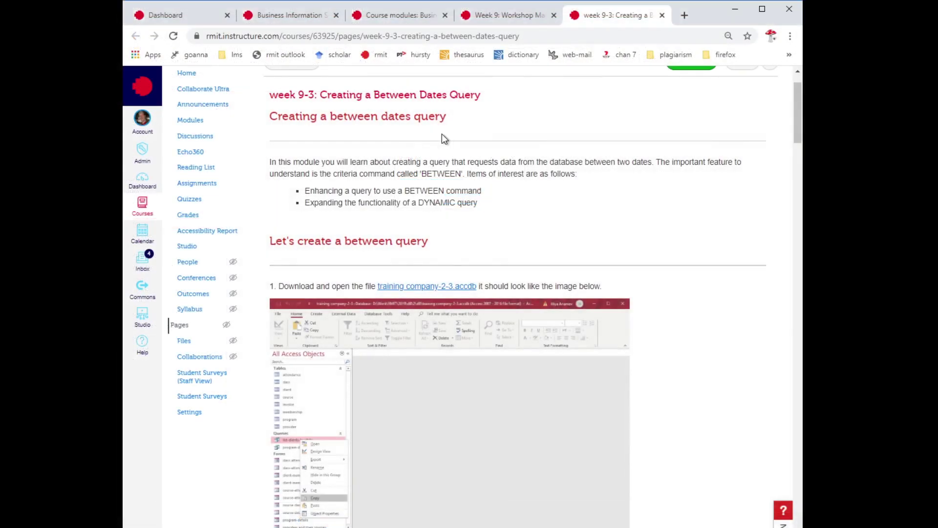
{"action": "scroll", "coordinate": [442, 134], "scroll_direction": "down", "scroll_amount": 3}
{"action": "scroll", "coordinate": [419, 166], "scroll_direction": "down", "scroll_amount": 3}
{"action": "scroll", "coordinate": [418, 165], "scroll_direction": "down", "scroll_amount": 3}
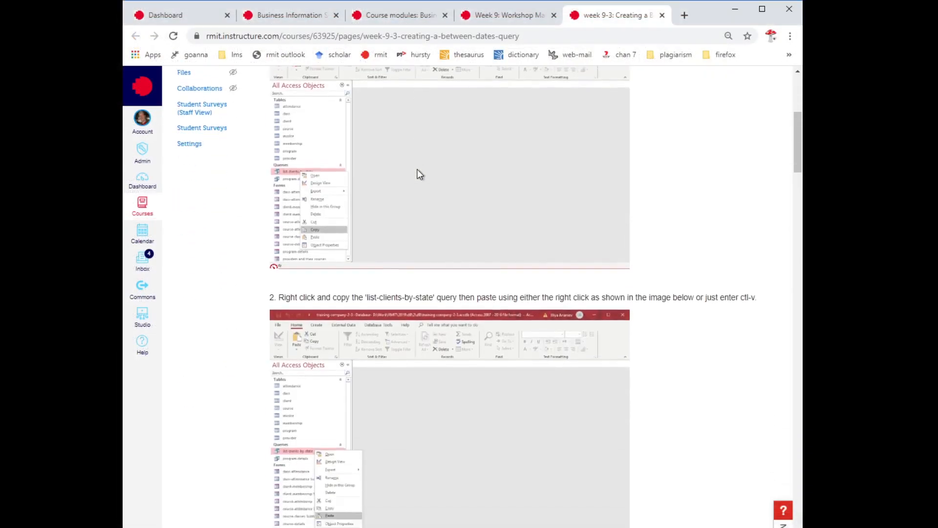
{"action": "scroll", "coordinate": [418, 171], "scroll_direction": "down", "scroll_amount": 3}
{"action": "scroll", "coordinate": [417, 175], "scroll_direction": "down", "scroll_amount": 3}
{"action": "scroll", "coordinate": [418, 187], "scroll_direction": "down", "scroll_amount": 3}
{"action": "scroll", "coordinate": [425, 213], "scroll_direction": "down", "scroll_amount": 2}
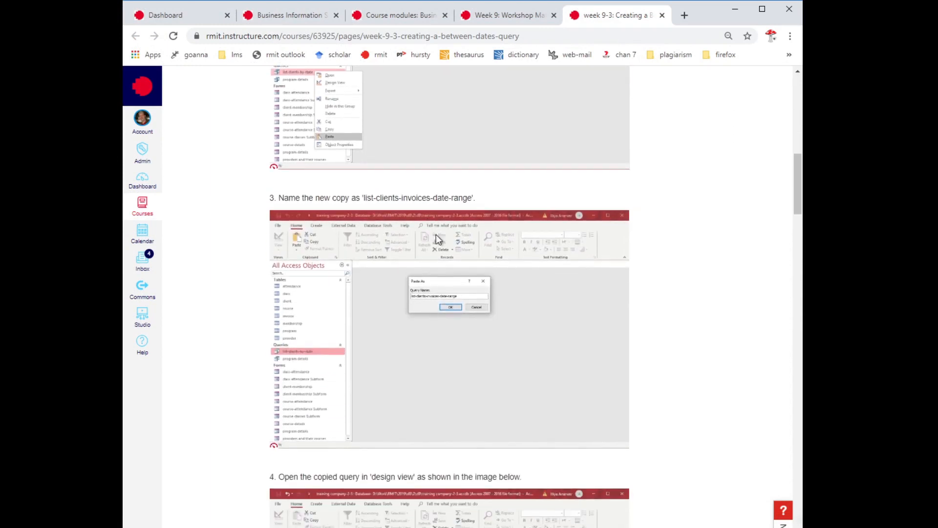
Select step 3's name 'list-clients-invoices-date-range' and return to Access
{"action": "left_click_drag", "start_coordinate": [473, 197], "coordinate": [362, 197]}
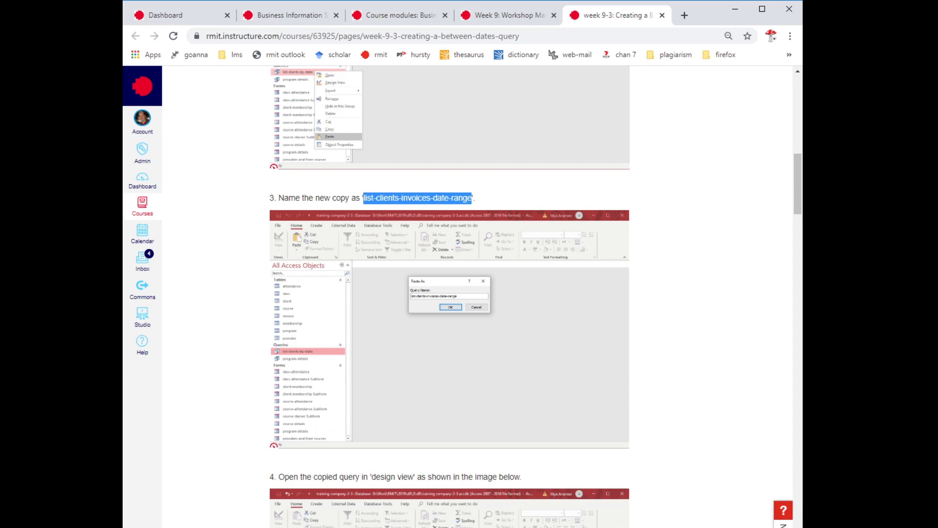
{"action": "key", "text": "alt+Tab"}
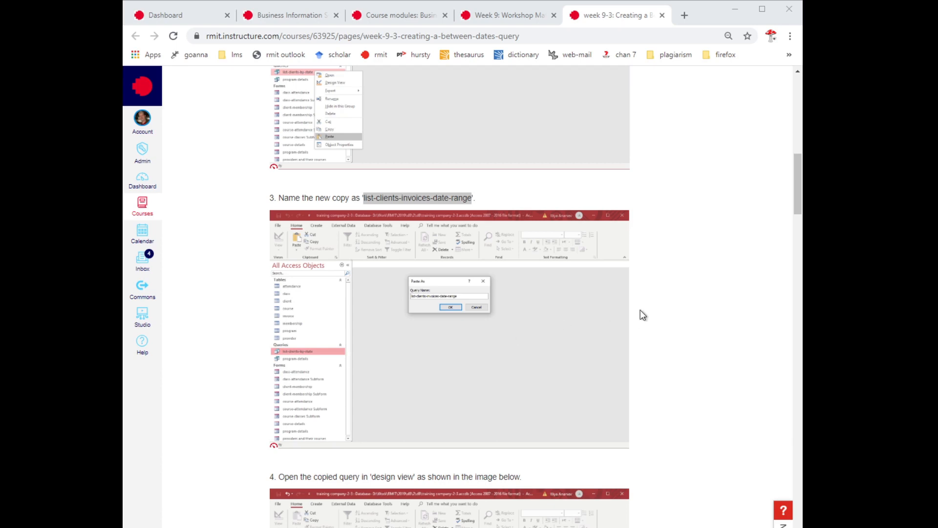
{"action": "scroll", "coordinate": [641, 310], "scroll_direction": "down", "scroll_amount": 3}
{"action": "scroll", "coordinate": [640, 310], "scroll_direction": "down", "scroll_amount": 2}
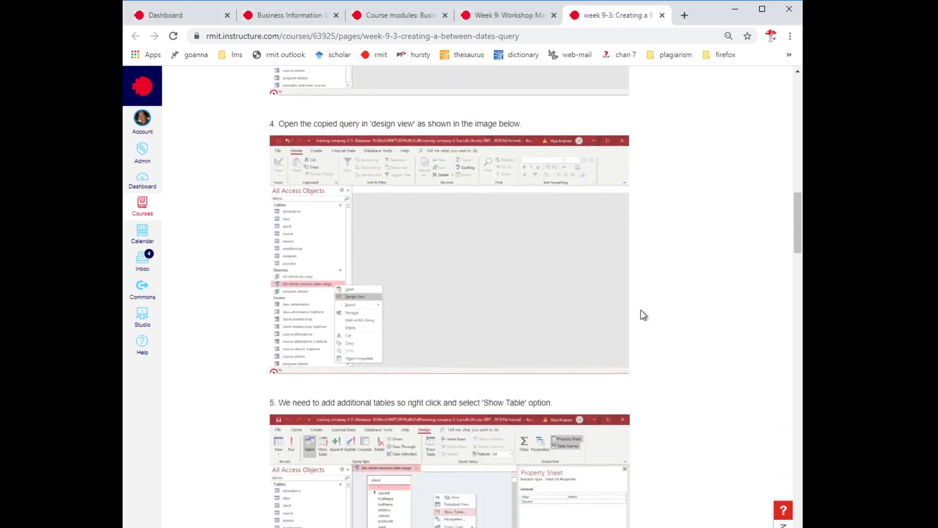
{"action": "scroll", "coordinate": [641, 310], "scroll_direction": "down", "scroll_amount": 3}
{"action": "scroll", "coordinate": [641, 310], "scroll_direction": "down", "scroll_amount": 2}
{"action": "scroll", "coordinate": [641, 310], "scroll_direction": "down", "scroll_amount": 1}
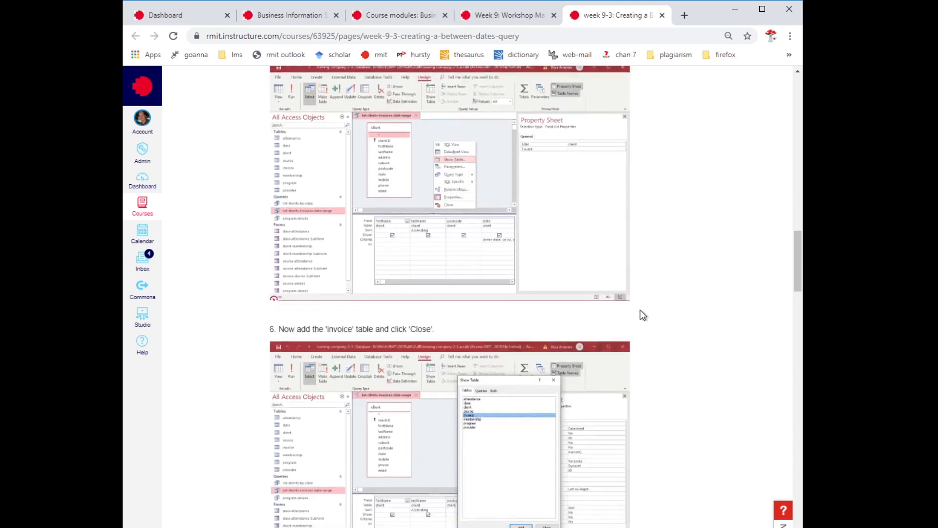
{"action": "scroll", "coordinate": [642, 314], "scroll_direction": "down", "scroll_amount": 2}
{"action": "scroll", "coordinate": [642, 314], "scroll_direction": "down", "scroll_amount": 2}
{"action": "scroll", "coordinate": [642, 314], "scroll_direction": "down", "scroll_amount": 2}
{"action": "scroll", "coordinate": [642, 315], "scroll_direction": "down", "scroll_amount": 2}
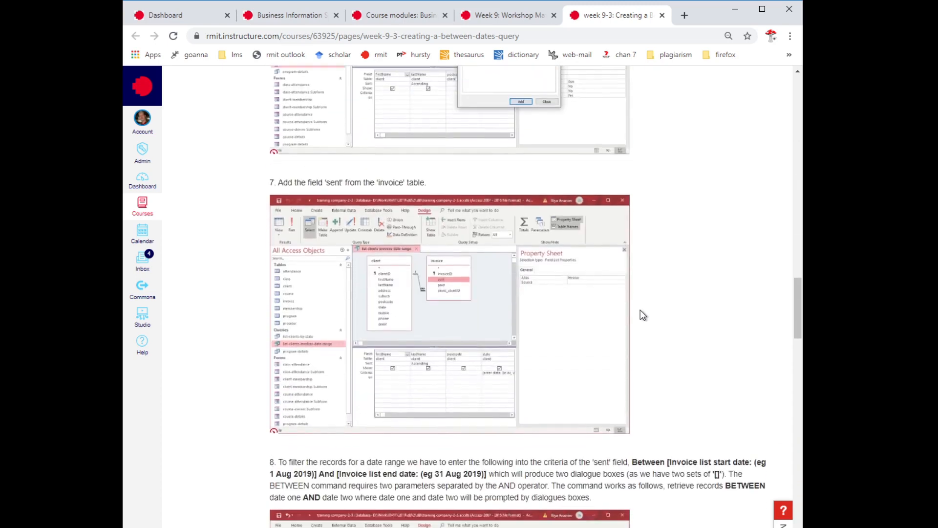
{"action": "scroll", "coordinate": [642, 315], "scroll_direction": "down", "scroll_amount": 2}
{"action": "scroll", "coordinate": [642, 314], "scroll_direction": "down", "scroll_amount": 2}
{"action": "scroll", "coordinate": [642, 314], "scroll_direction": "down", "scroll_amount": 2}
{"action": "scroll", "coordinate": [643, 315], "scroll_direction": "down", "scroll_amount": 2}
{"action": "scroll", "coordinate": [642, 315], "scroll_direction": "up", "scroll_amount": 2}
{"action": "scroll", "coordinate": [643, 314], "scroll_direction": "up", "scroll_amount": 2}
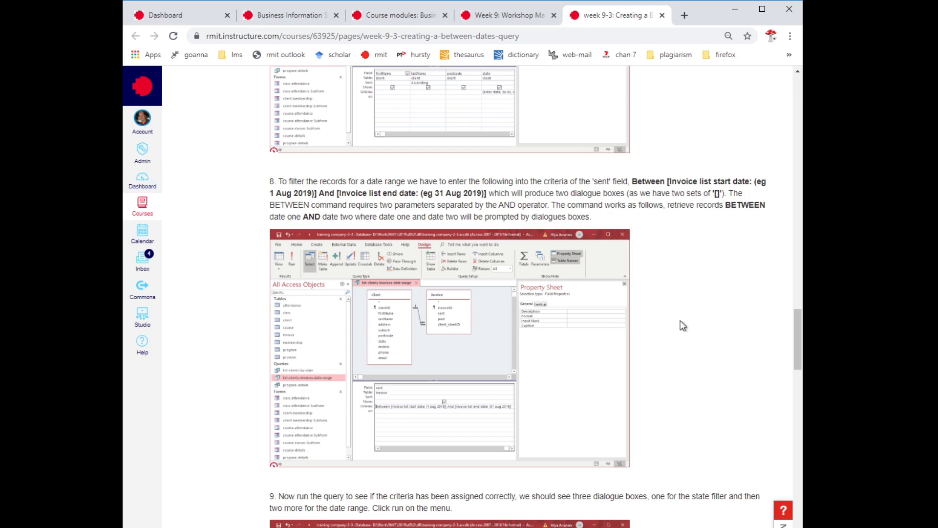
{"action": "scroll", "coordinate": [690, 288], "scroll_direction": "up", "scroll_amount": 1}
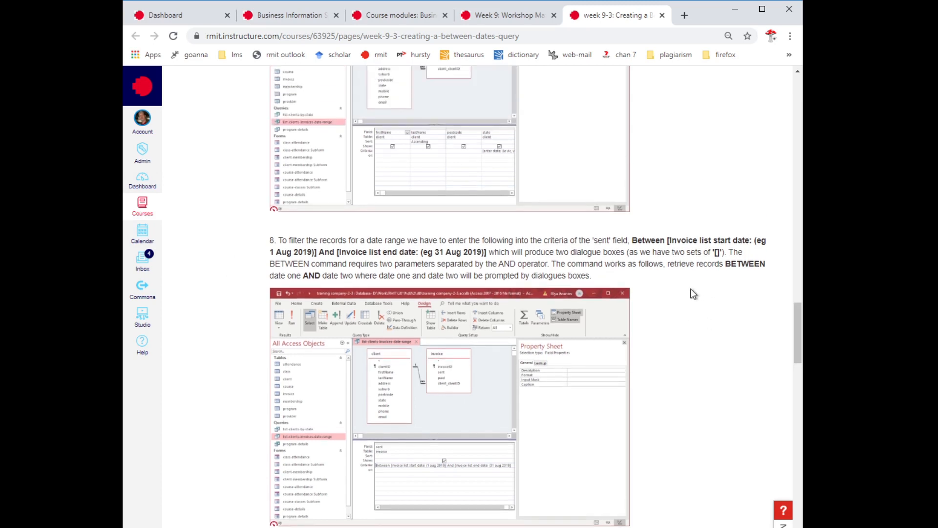
{"action": "scroll", "coordinate": [690, 288], "scroll_direction": "down", "scroll_amount": 1}
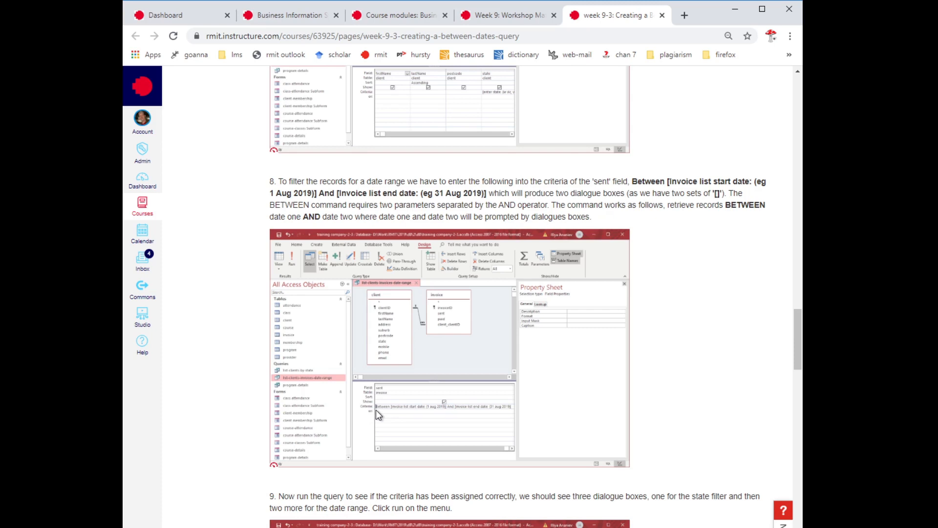
Select step 8's 'Between [start date] And [end date]' criterion and return to the Access query design
{"action": "double_click", "coordinate": [648, 181]}
{"action": "left_click", "coordinate": [643, 178]}
{"action": "mouse_move", "coordinate": [666, 182]}
{"action": "left_mouse_down"}
{"action": "mouse_move", "coordinate": [733, 181]}
{"action": "mouse_move", "coordinate": [321, 193]}
{"action": "left_mouse_up"}
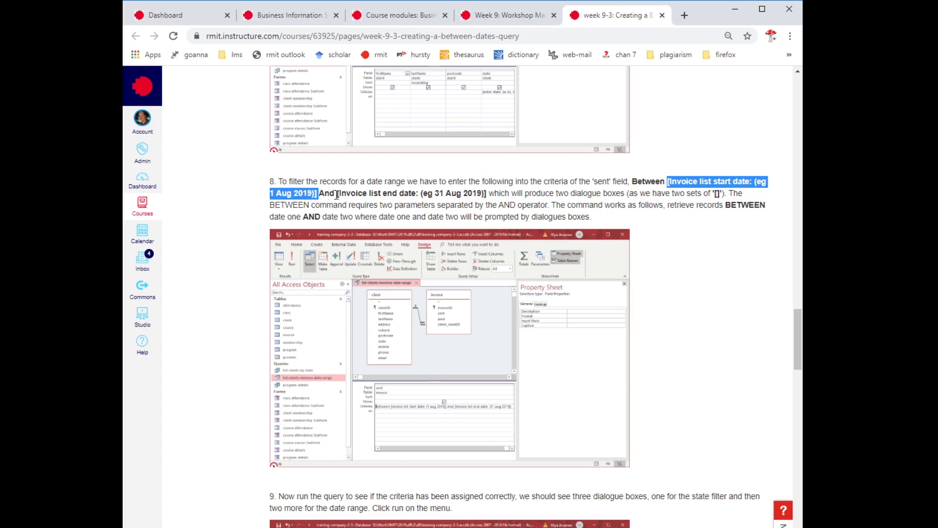
{"action": "left_click_drag", "start_coordinate": [337, 193], "coordinate": [485, 193]}
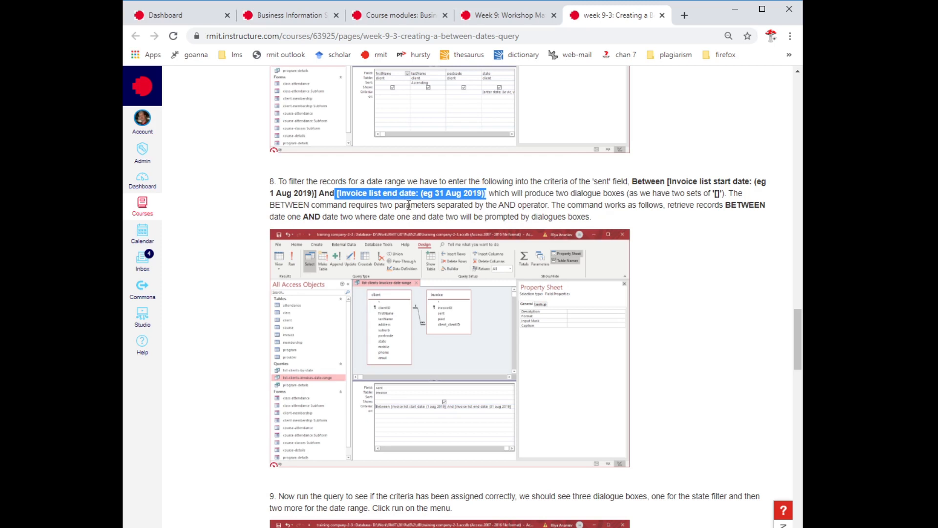
{"action": "left_click", "coordinate": [561, 195]}
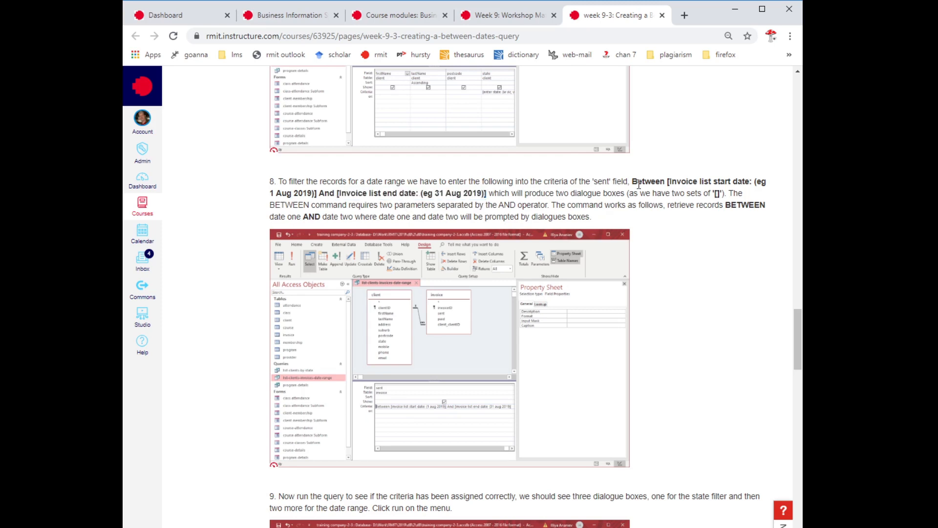
{"action": "left_click_drag", "start_coordinate": [631, 181], "coordinate": [487, 195]}
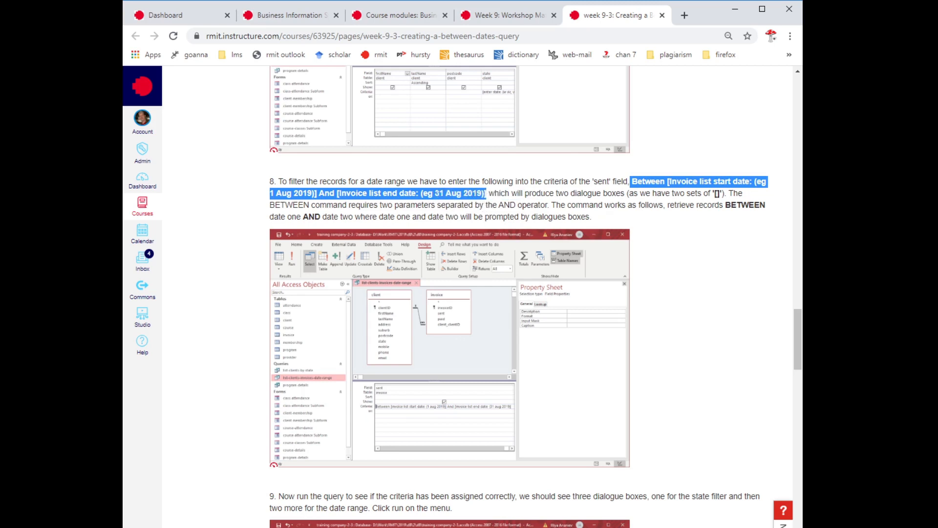
{"action": "key", "text": "alt+Tab"}
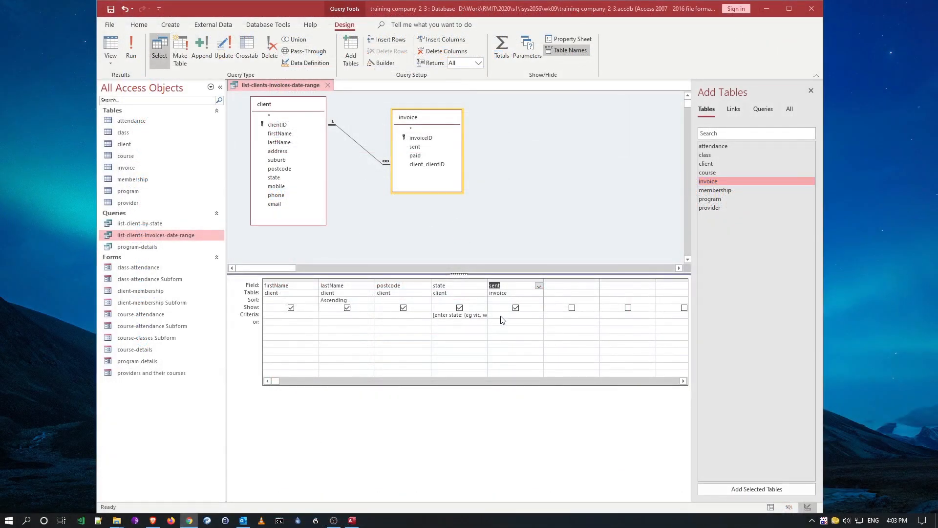
Paste the Between start-date And end-date criterion into the sent field's Criteria cell
{"action": "left_click", "coordinate": [503, 319]}
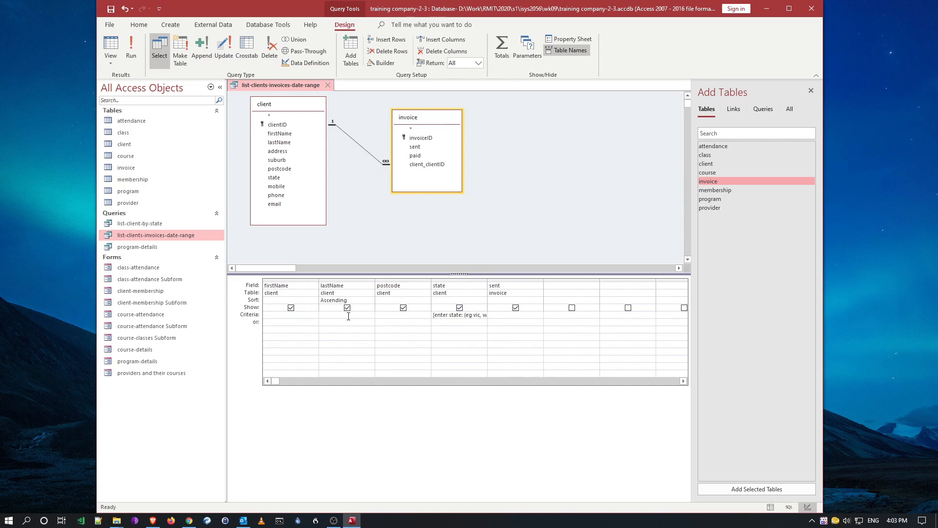
{"action": "right_click", "coordinate": [497, 314]}
{"action": "left_click", "coordinate": [517, 363]}
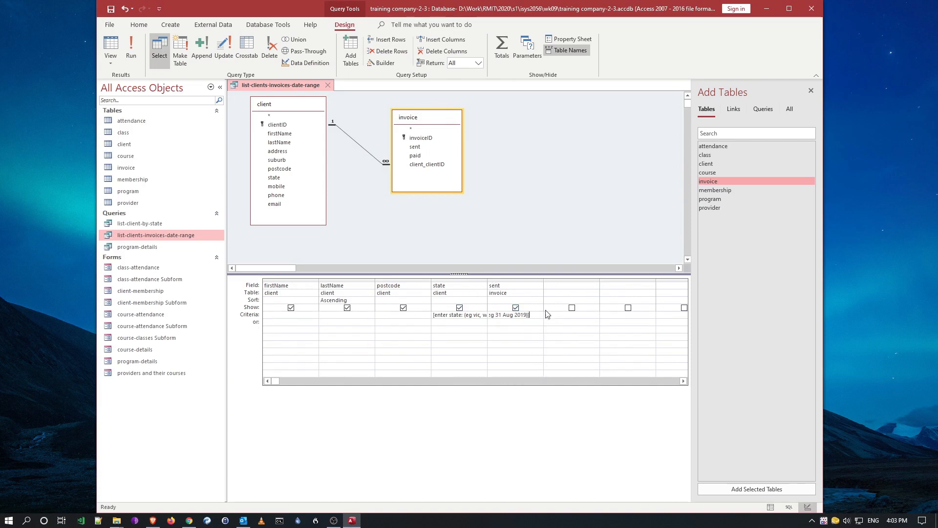
Widen the sent column and review the full criterion text
{"action": "double_click", "coordinate": [543, 283]}
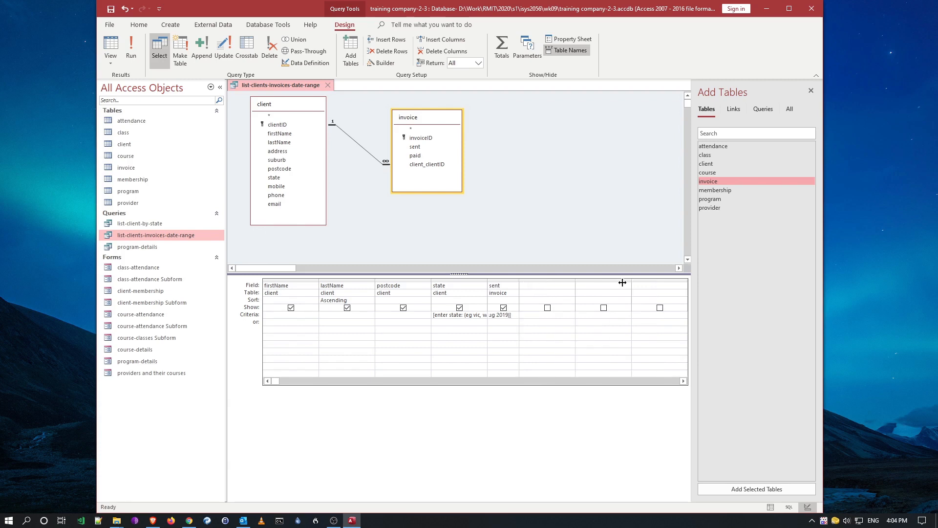
{"action": "left_click_drag", "start_coordinate": [536, 280], "coordinate": [661, 281]}
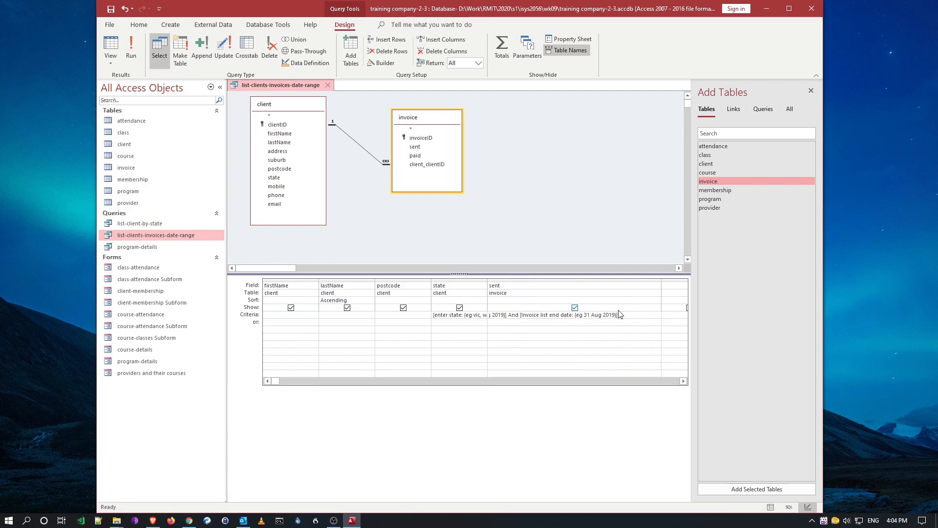
{"action": "key", "text": "Home"}
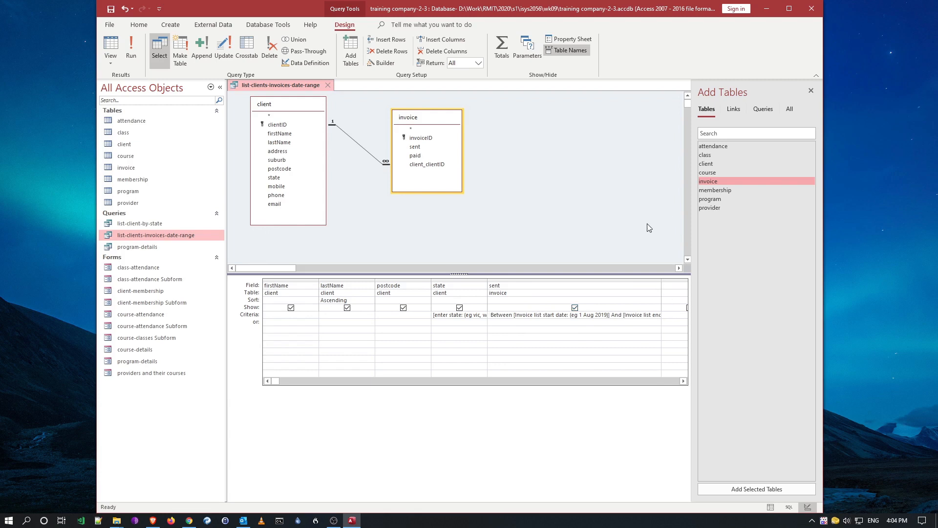
{"action": "key", "text": "Right"}
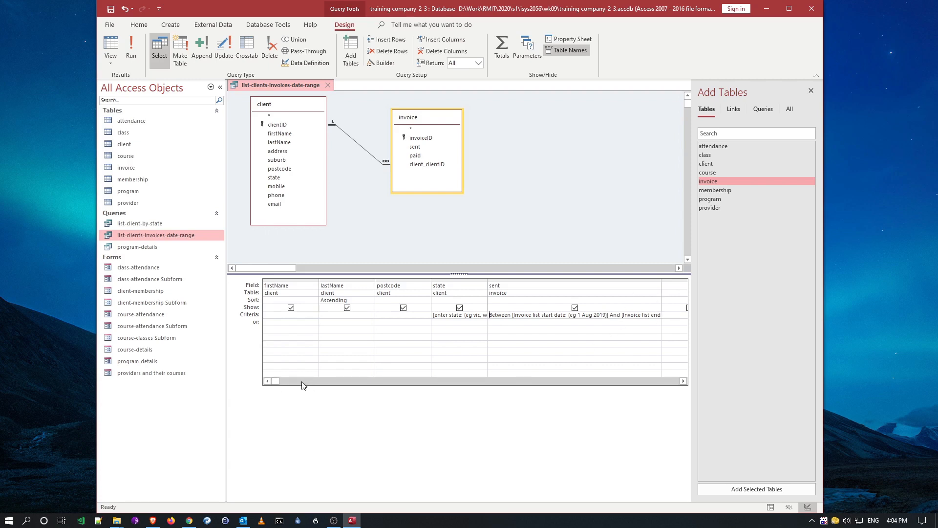
{"action": "left_click_drag", "start_coordinate": [279, 380], "coordinate": [667, 381]}
{"action": "left_click", "coordinate": [288, 382]}
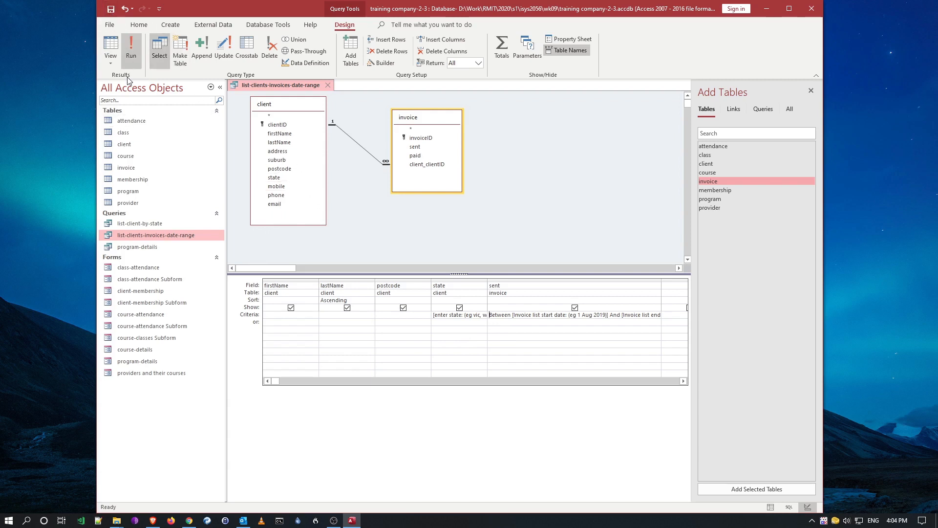
Run the query, answer vic for the state and position the start-date prompt
{"action": "left_click", "coordinate": [112, 46]}
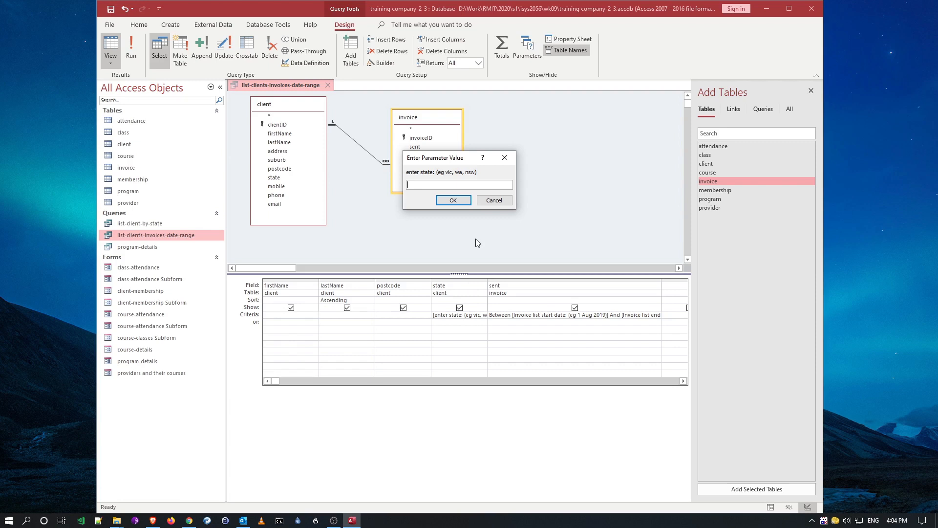
{"action": "type", "text": "vic"}
{"action": "left_click", "coordinate": [453, 200]}
{"action": "left_click_drag", "start_coordinate": [449, 161], "coordinate": [517, 241]}
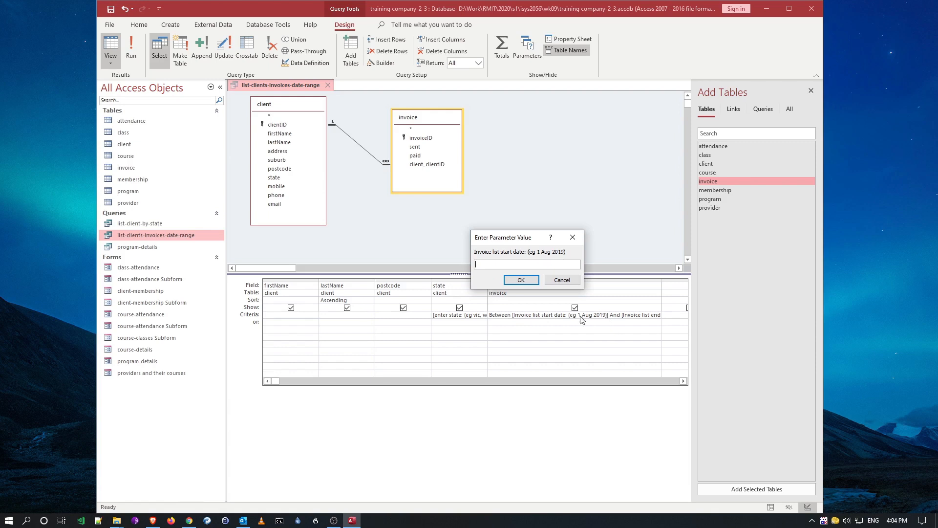
{"action": "left_click_drag", "start_coordinate": [523, 240], "coordinate": [508, 228]}
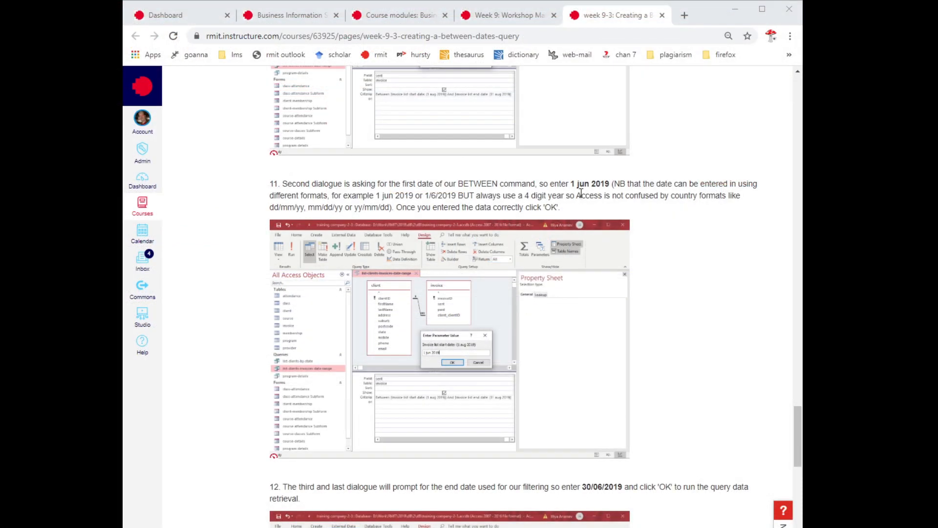
{"action": "left_click_drag", "start_coordinate": [572, 183], "coordinate": [611, 183]}
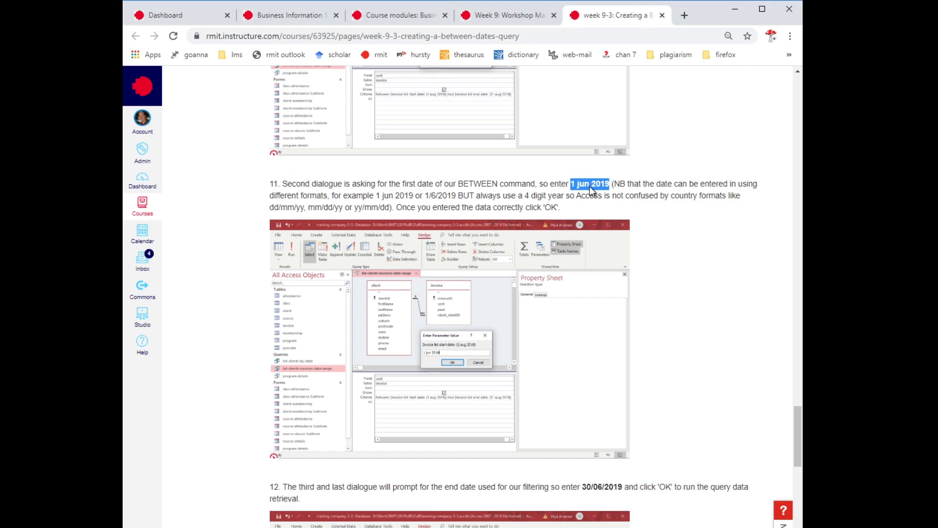
{"action": "key", "text": "alt+Tab"}
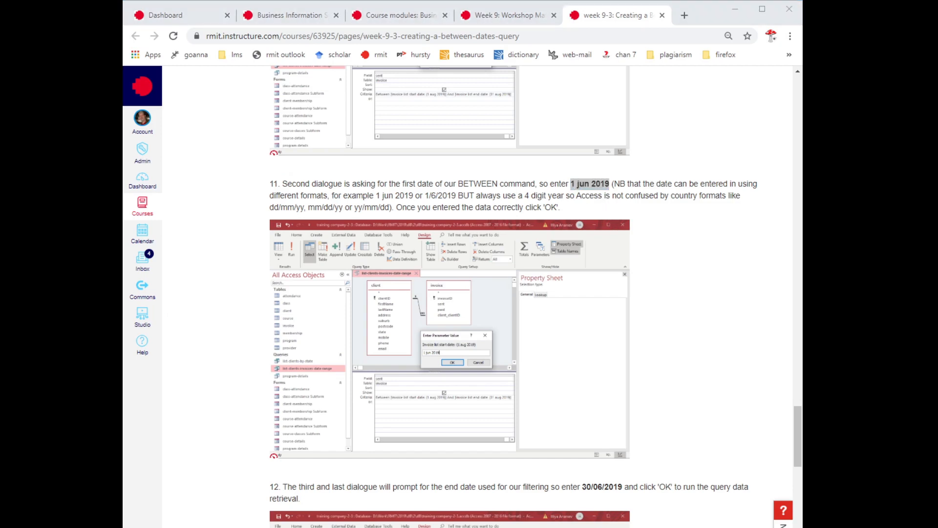
{"action": "scroll", "coordinate": [485, 306], "scroll_direction": "down", "scroll_amount": 2}
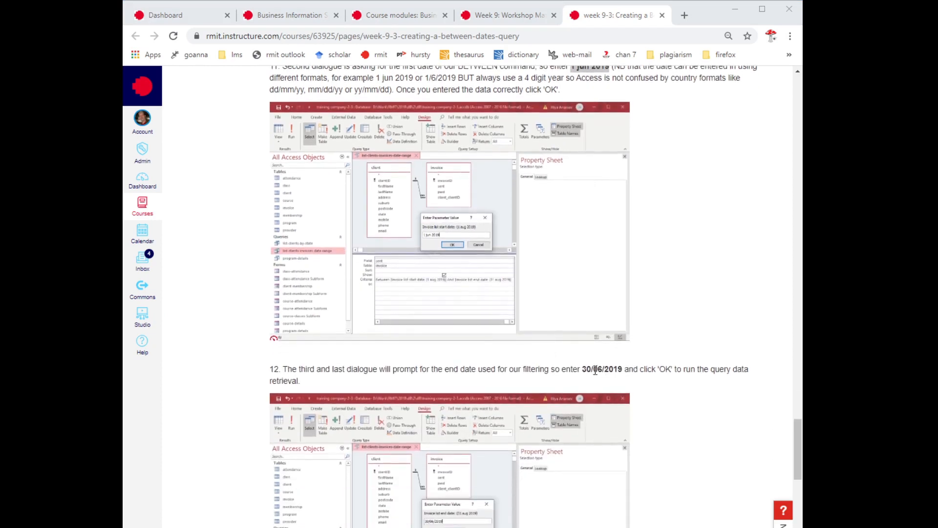
{"action": "left_click_drag", "start_coordinate": [623, 368], "coordinate": [585, 369]}
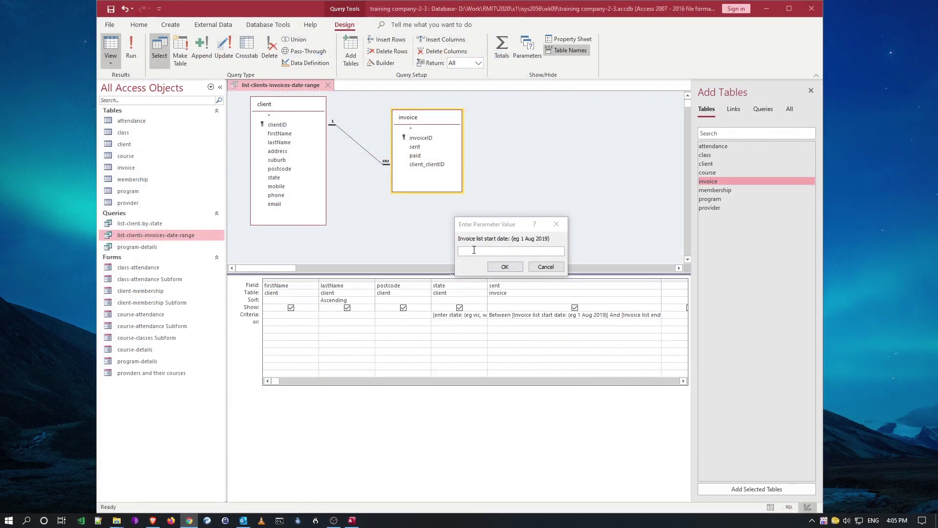
{"action": "type", "text": "1 jun 2019"}
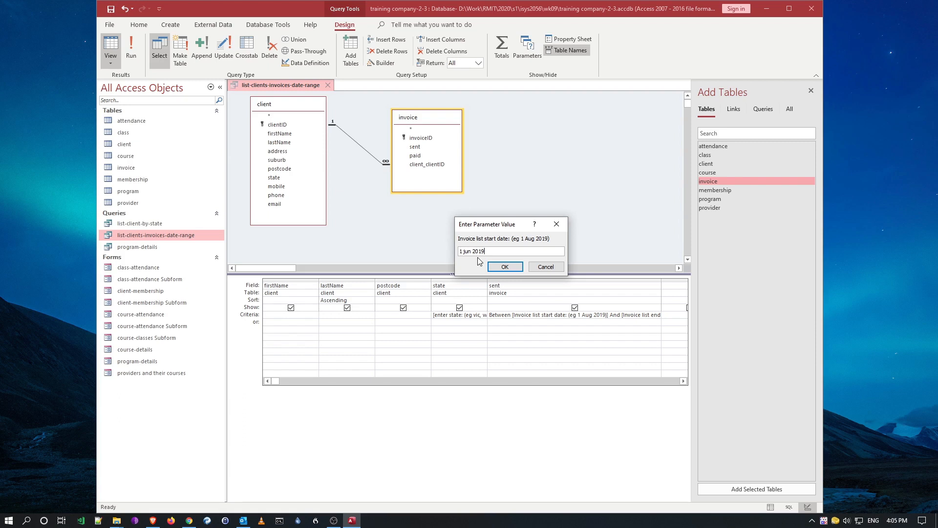
Confirm 1 jun 2019 as the invoice list start date and position the end-date prompt
{"action": "double_click", "coordinate": [478, 251]}
{"action": "left_click", "coordinate": [506, 268]}
{"action": "left_click_drag", "start_coordinate": [458, 158], "coordinate": [557, 229]}
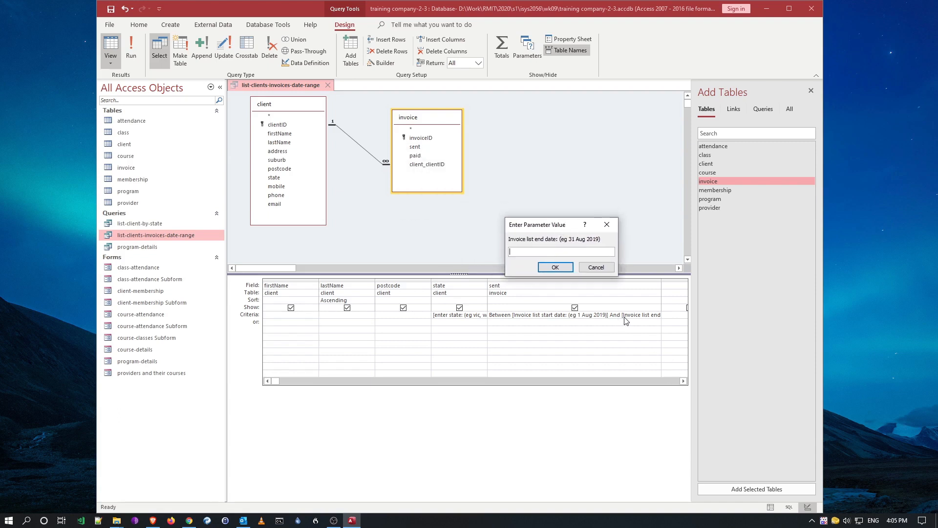
Edit the end-date entry to 30/06/2019 in the parameter prompt
{"action": "left_click_drag", "start_coordinate": [550, 224], "coordinate": [480, 187]}
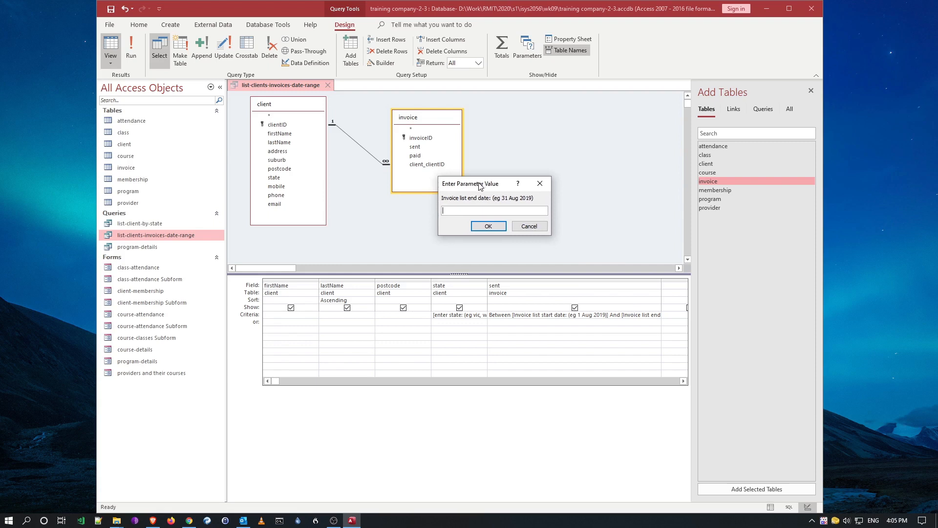
{"action": "type", "text": "30"}
{"action": "type", "text": "201"}
{"action": "left_click", "coordinate": [445, 211]}
{"action": "key", "text": "Delete"}
{"action": "key", "text": "BackSpace"}
{"action": "key", "text": "BackSpace"}
{"action": "left_click_drag", "start_coordinate": [466, 210], "coordinate": [441, 211]}
{"action": "key", "text": "End"}
{"action": "type", "text": "20"}
{"action": "type", "text": "0"}
Confirm the end date to show the 210 VIC June 2019 invoice records in Datasheet View
{"action": "left_click", "coordinate": [481, 226]}
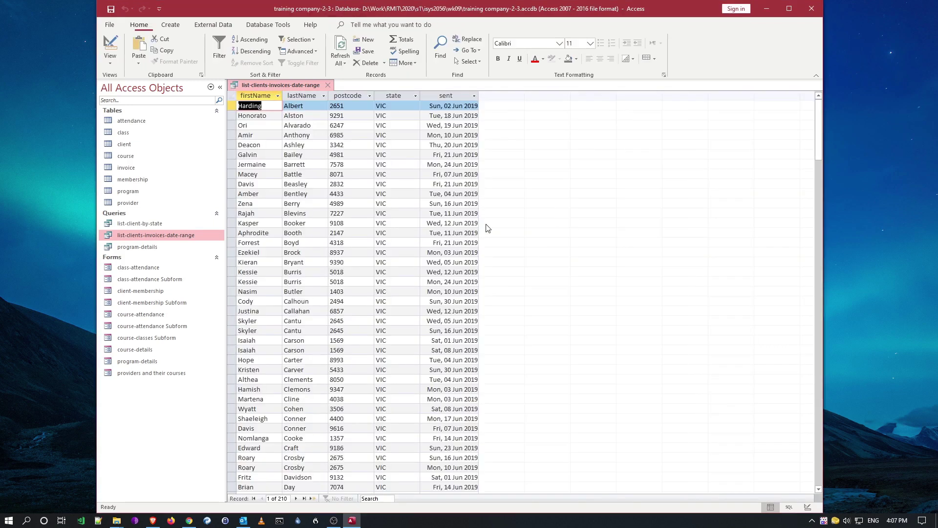
{"action": "left_click", "coordinate": [453, 106]}
{"action": "scroll", "coordinate": [460, 156], "scroll_direction": "down", "scroll_amount": 4}
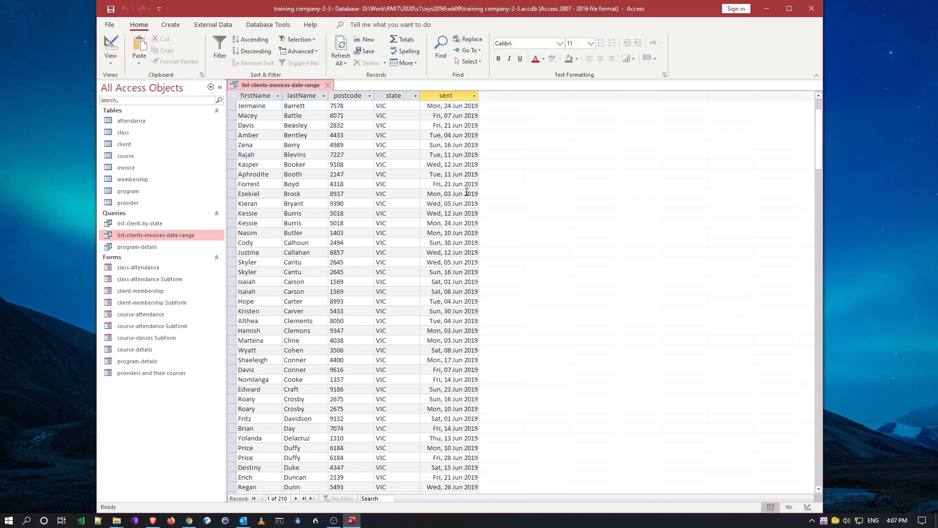
{"action": "scroll", "coordinate": [462, 176], "scroll_direction": "down", "scroll_amount": 4}
{"action": "scroll", "coordinate": [462, 183], "scroll_direction": "down", "scroll_amount": 2}
{"action": "scroll", "coordinate": [463, 193], "scroll_direction": "down", "scroll_amount": 2}
{"action": "scroll", "coordinate": [462, 193], "scroll_direction": "down", "scroll_amount": 4}
{"action": "scroll", "coordinate": [462, 192], "scroll_direction": "down", "scroll_amount": 4}
{"action": "scroll", "coordinate": [440, 187], "scroll_direction": "down", "scroll_amount": 3}
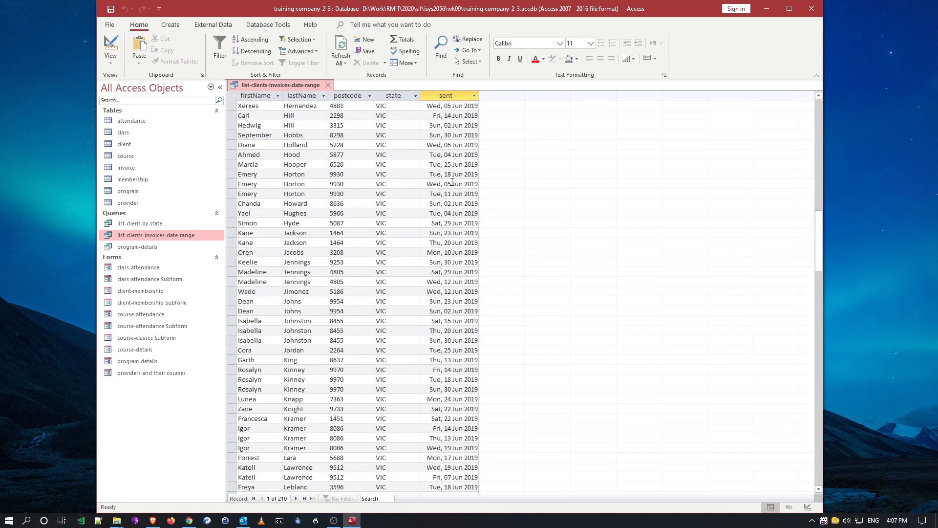
{"action": "scroll", "coordinate": [451, 207], "scroll_direction": "up", "scroll_amount": 5}
{"action": "scroll", "coordinate": [451, 208], "scroll_direction": "up", "scroll_amount": 5}
{"action": "scroll", "coordinate": [450, 207], "scroll_direction": "up", "scroll_amount": 5}
{"action": "scroll", "coordinate": [449, 208], "scroll_direction": "up", "scroll_amount": 5}
{"action": "scroll", "coordinate": [450, 207], "scroll_direction": "up", "scroll_amount": 5}
{"action": "scroll", "coordinate": [450, 207], "scroll_direction": "up", "scroll_amount": 3}
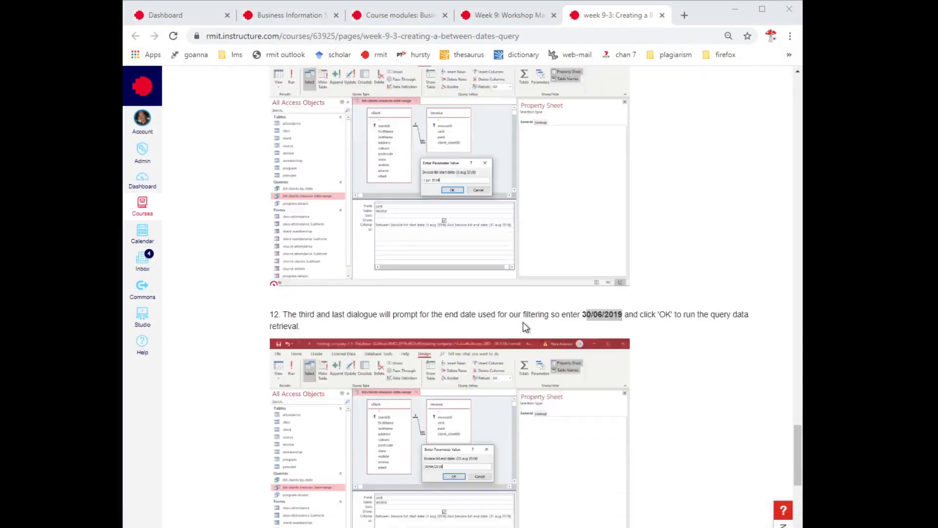
{"action": "scroll", "coordinate": [522, 321], "scroll_direction": "down", "scroll_amount": 6}
{"action": "scroll", "coordinate": [482, 337], "scroll_direction": "down", "scroll_amount": 5}
{"action": "scroll", "coordinate": [483, 345], "scroll_direction": "down", "scroll_amount": 3}
{"action": "scroll", "coordinate": [483, 344], "scroll_direction": "up", "scroll_amount": 2}
{"action": "scroll", "coordinate": [480, 343], "scroll_direction": "up", "scroll_amount": 3}
{"action": "scroll", "coordinate": [522, 345], "scroll_direction": "down", "scroll_amount": 1}
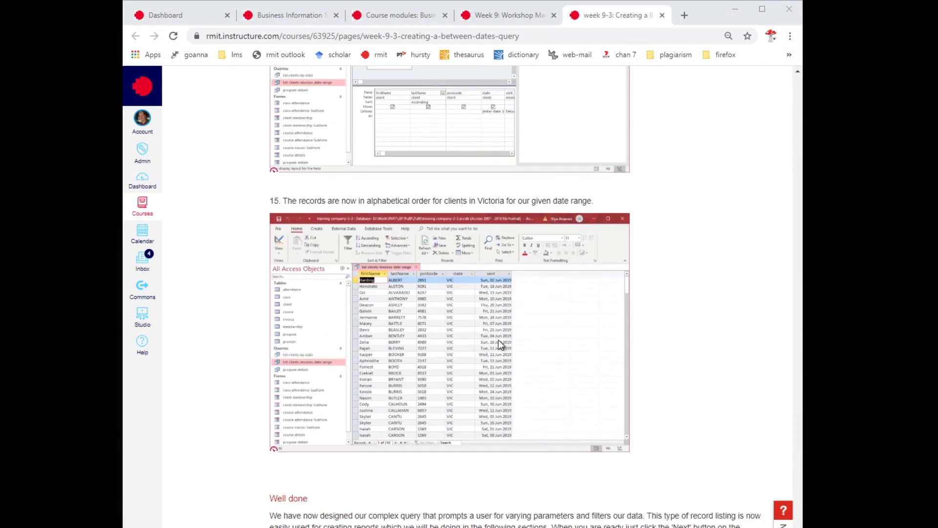